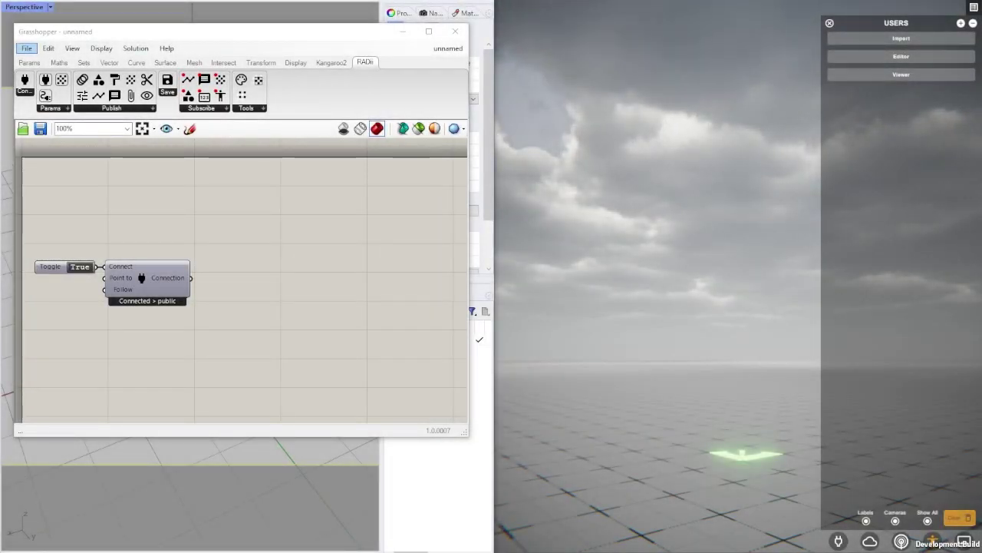
Step: Add a PublishReference component beside the connection component and wire the Connection output into its Connection input
left_click(194, 202)
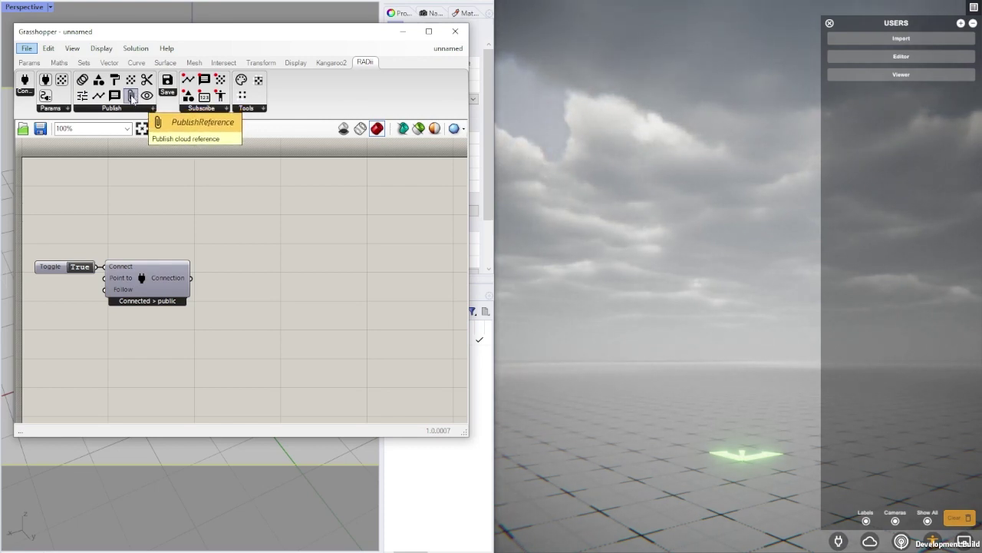
left_click_drag(132, 97, 281, 275)
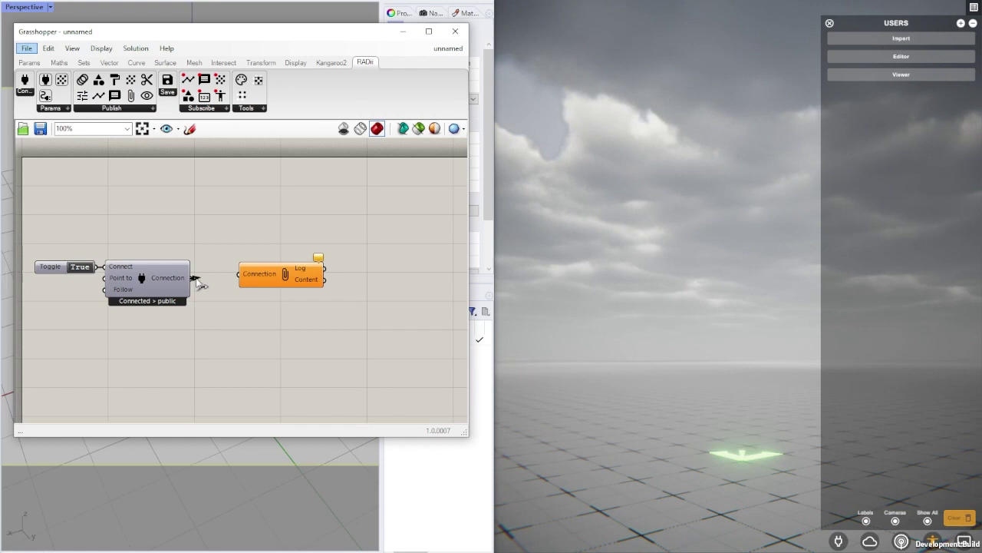
left_click_drag(190, 278, 239, 274)
left_click_drag(299, 279, 283, 283)
Step: Open the Reference Manager of the PublishReference component and move its window aside
right_click(274, 282)
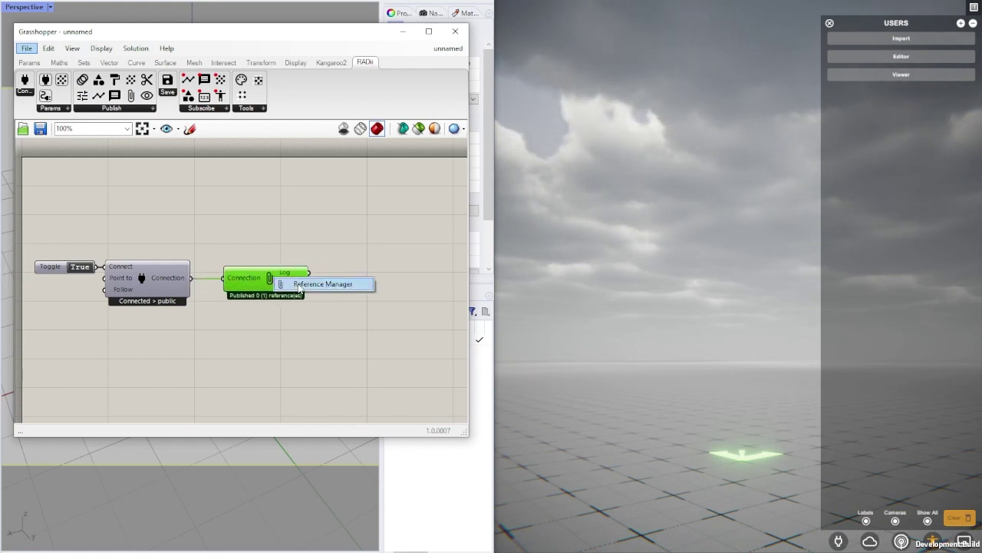
left_click(301, 283)
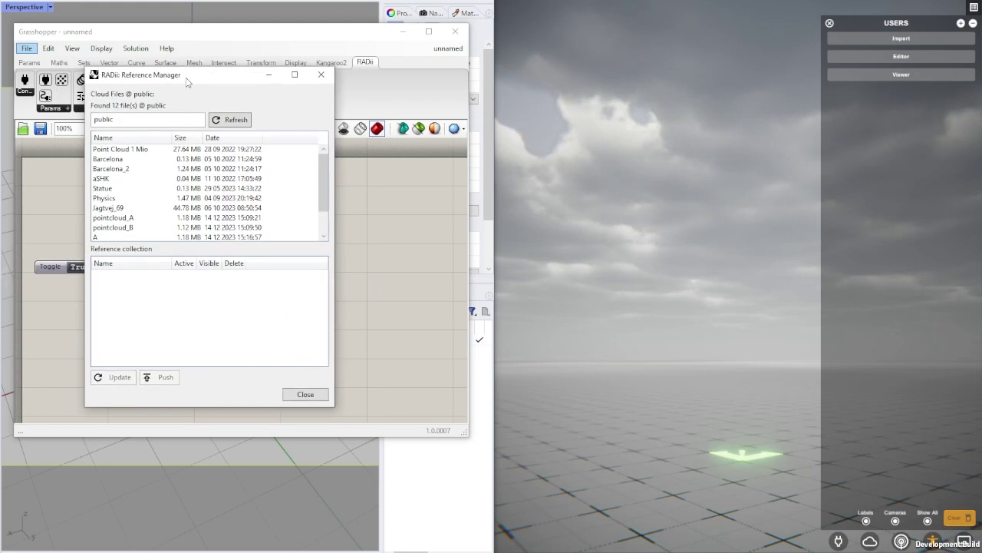
left_click_drag(167, 76, 136, 77)
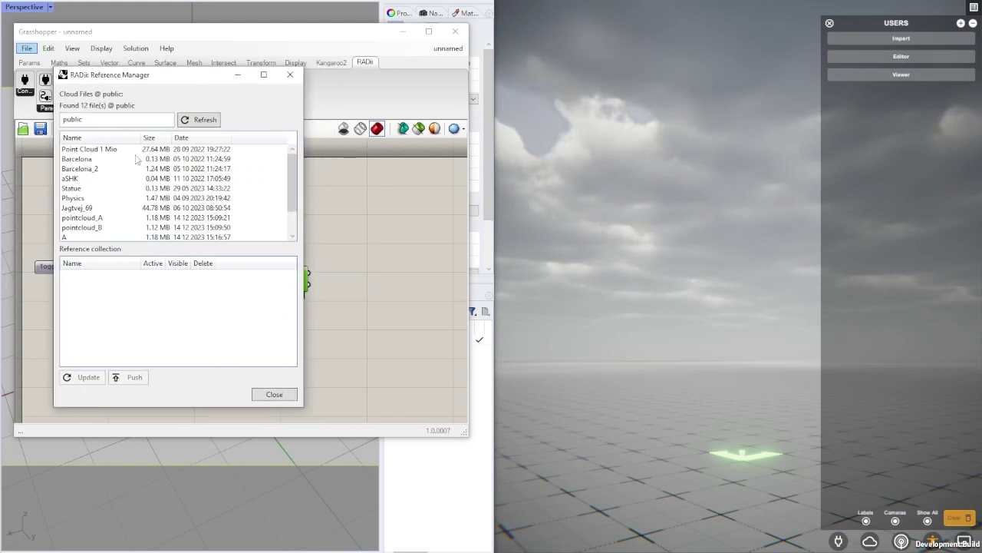
Step: List the cloud files stored under dev, and switch the listing back to public
left_click_drag(112, 120, 46, 123)
type("dev")
key("Return")
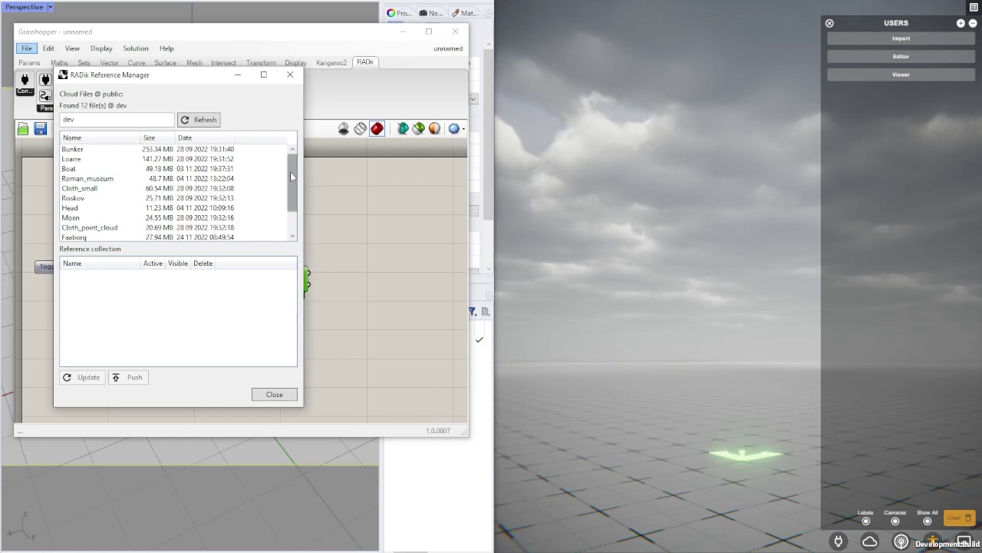
mouse_move(291, 171)
left_mouse_down()
mouse_move(287, 193)
mouse_move(293, 171)
left_mouse_up()
left_click_drag(73, 119, 26, 116)
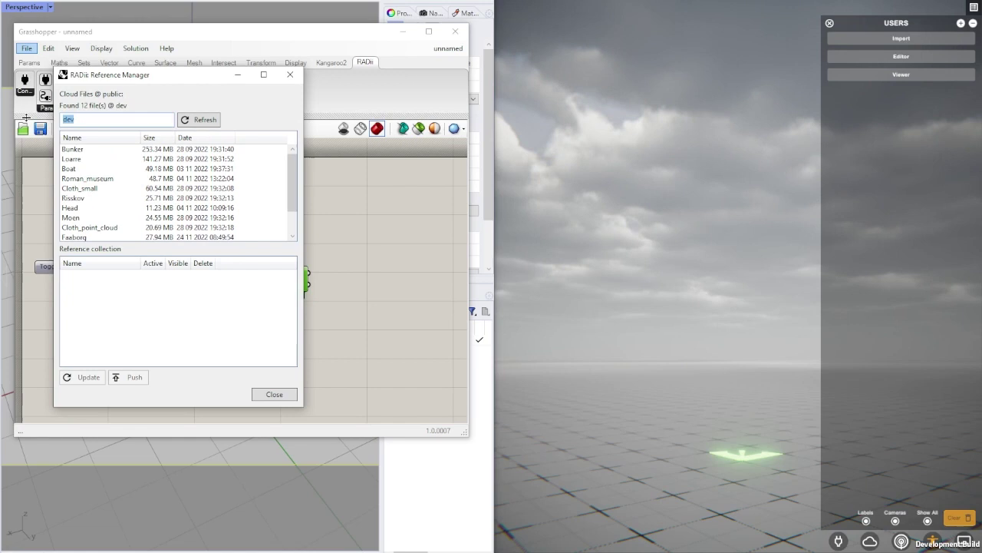
type("public")
key("Return")
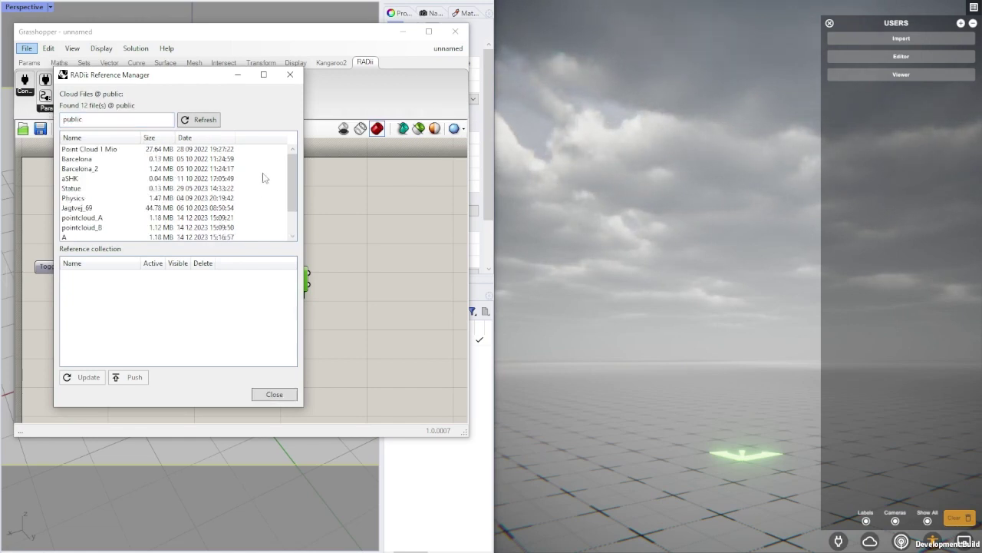
Step: Add the public cloud files Stream, Statue and Point Cloud 1 Mio to the reference collection and widen its Name column
left_click_drag(290, 172, 278, 215)
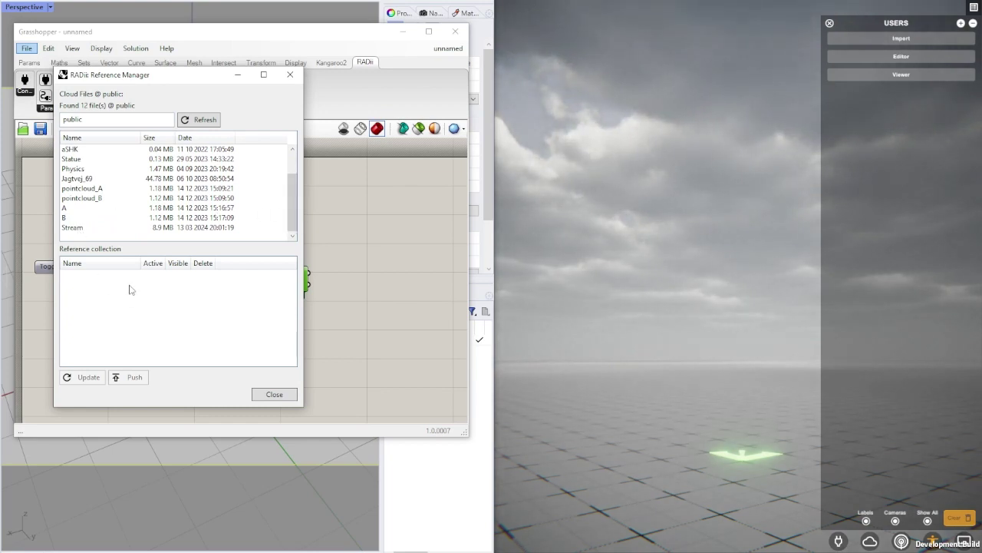
double_click(73, 228)
scroll(288, 167, "up", 1)
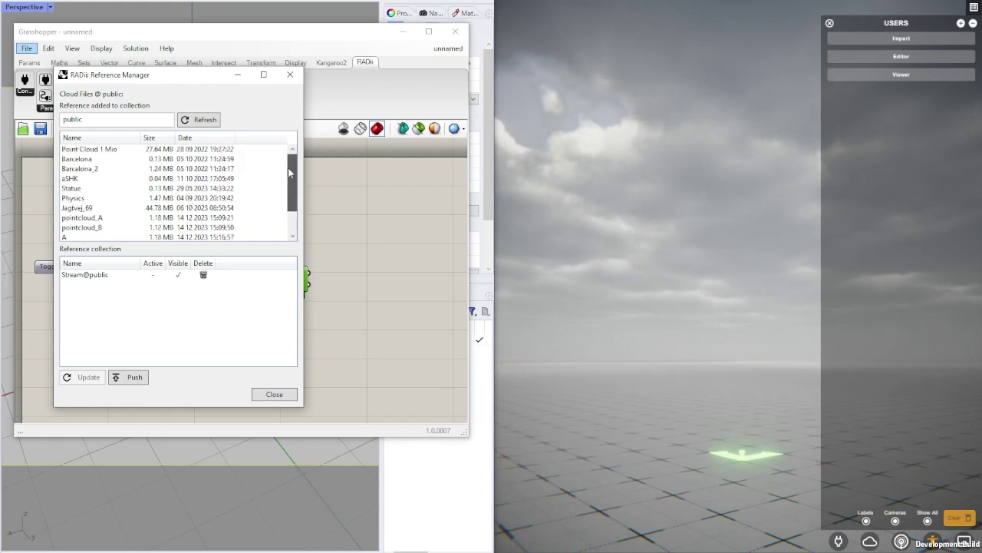
double_click(98, 190)
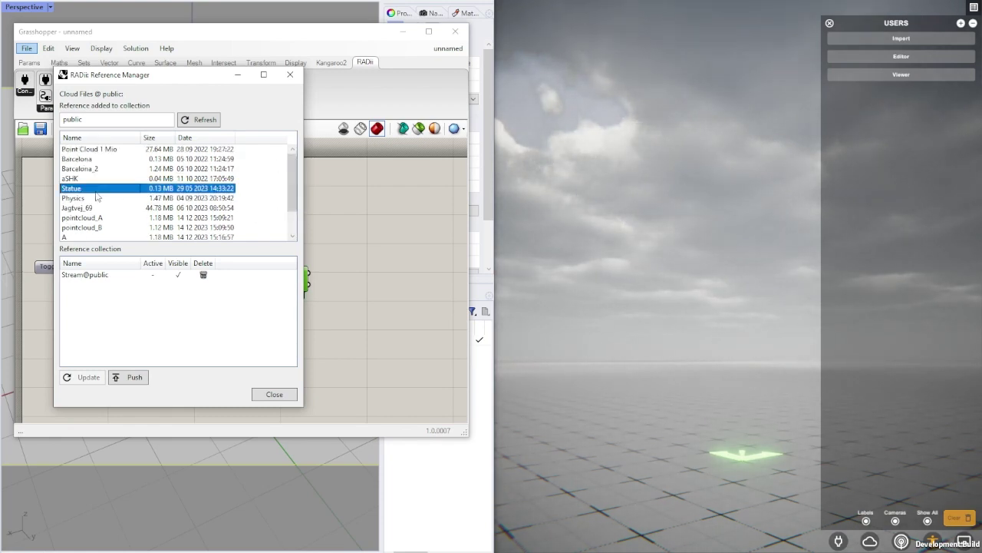
double_click(104, 150)
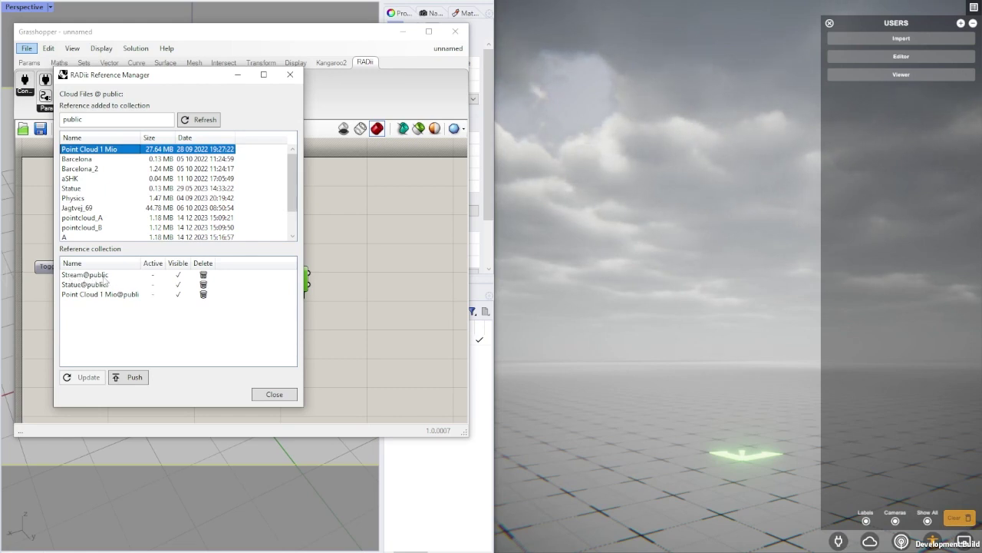
left_click_drag(142, 262, 153, 263)
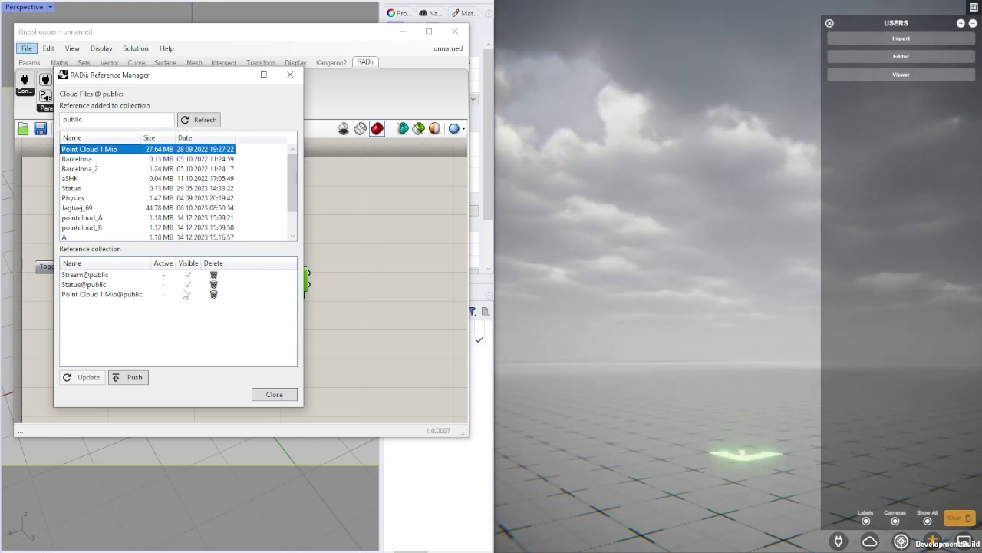
Step: Activate the Stream, Statue and Point Cloud 1 Mio references so they load in the viewer
left_click(165, 276)
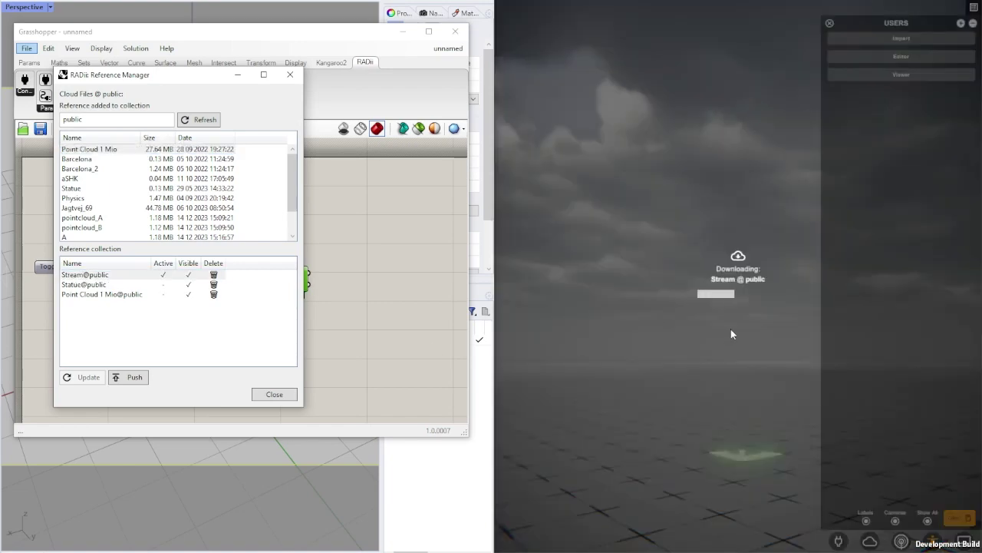
left_click_drag(656, 340, 729, 342)
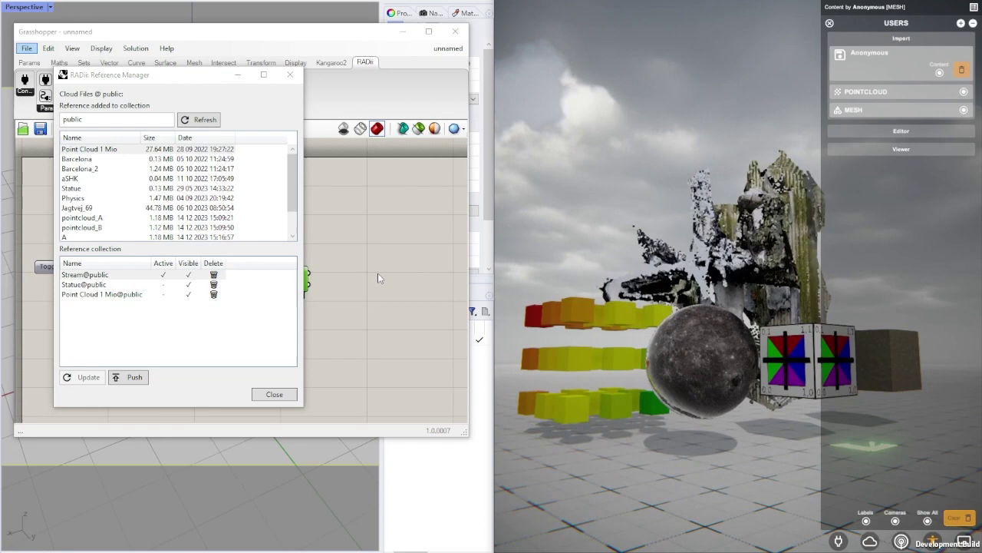
left_click(164, 285)
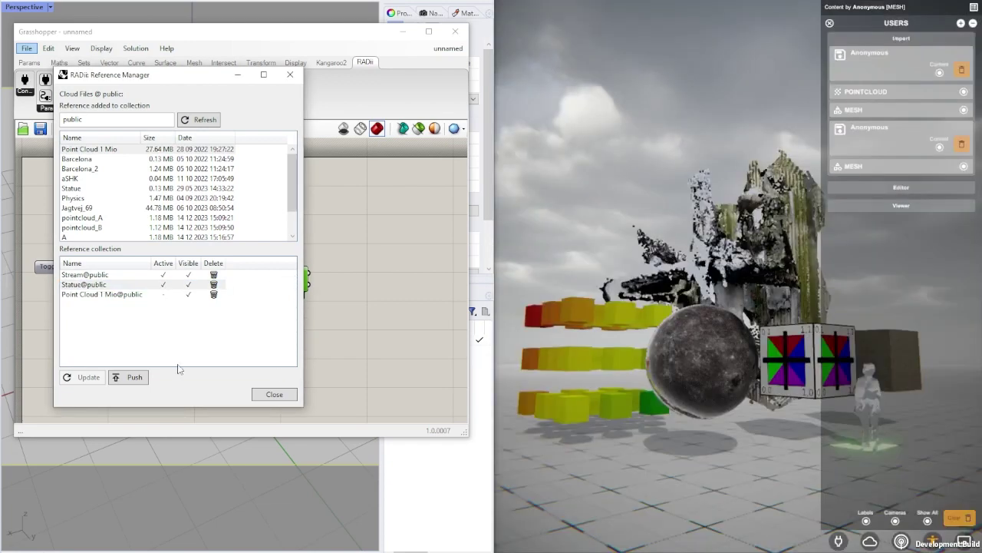
left_click(164, 295)
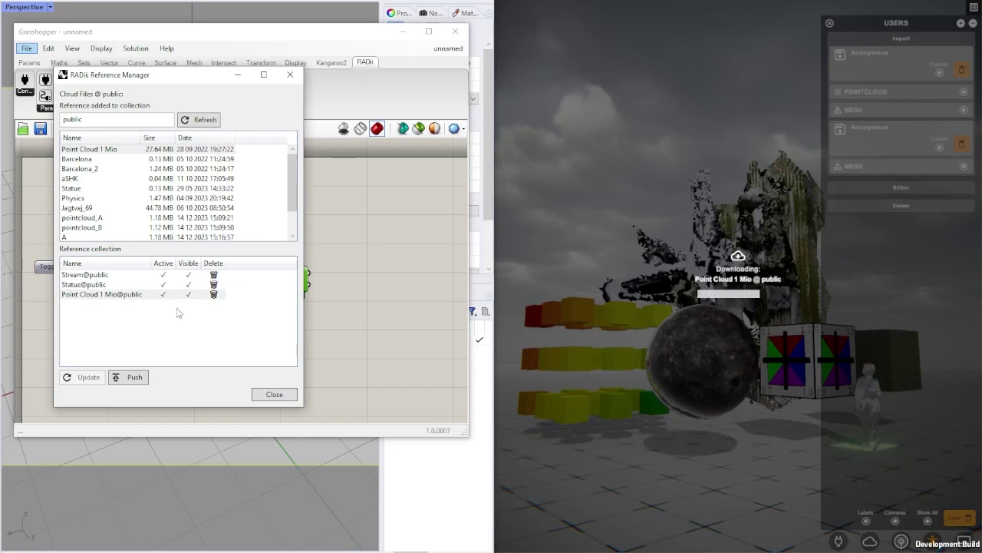
right_click_drag(574, 282, 581, 246)
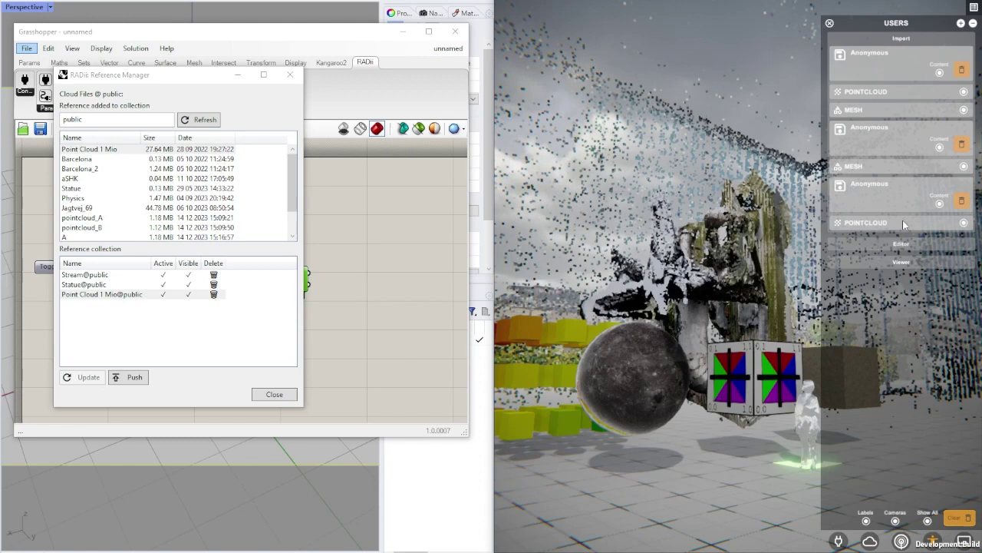
Step: Hide the Stream, Statue and Point Cloud 1 Mio references and turn their visibility back on
left_click(189, 275)
left_click(188, 285)
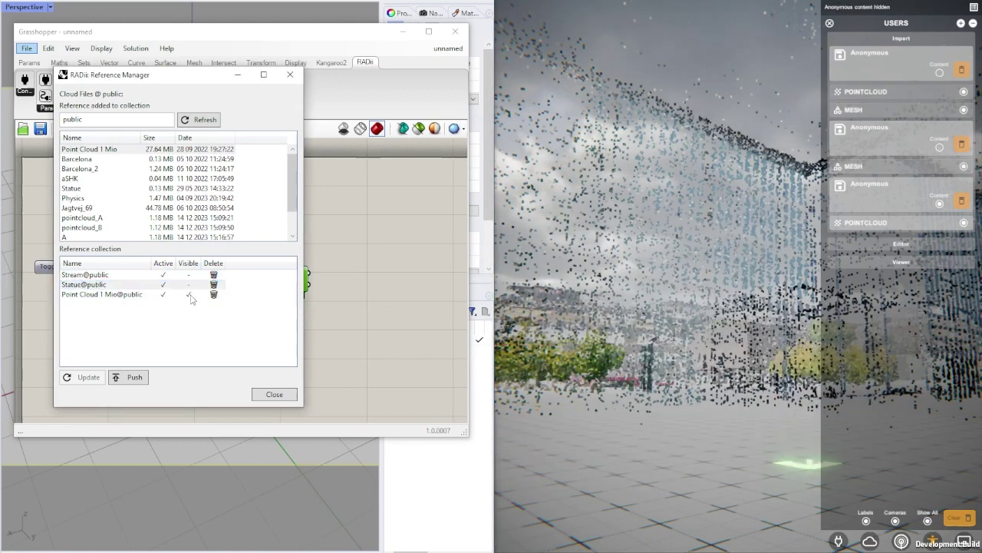
left_click(189, 295)
left_click(187, 284)
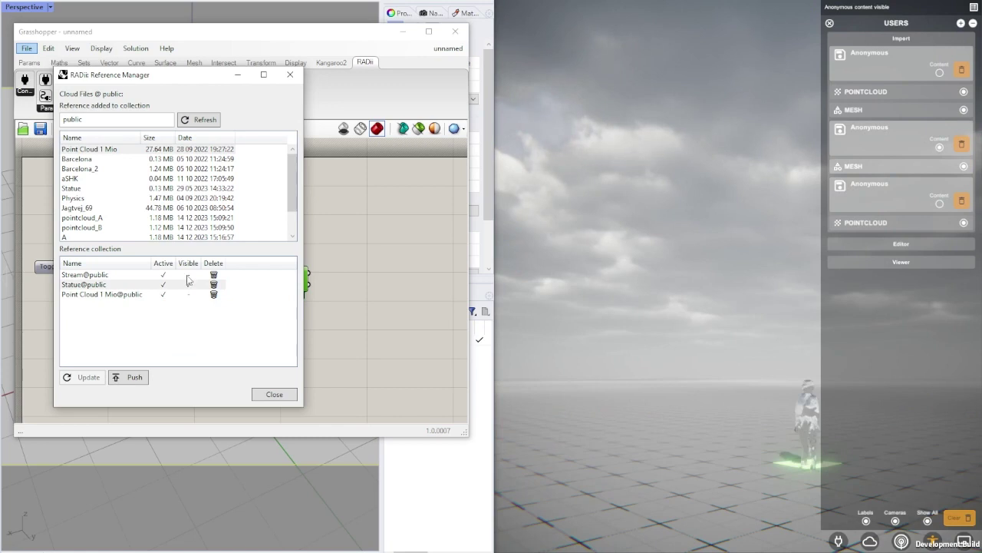
left_click(188, 276)
left_click(190, 294)
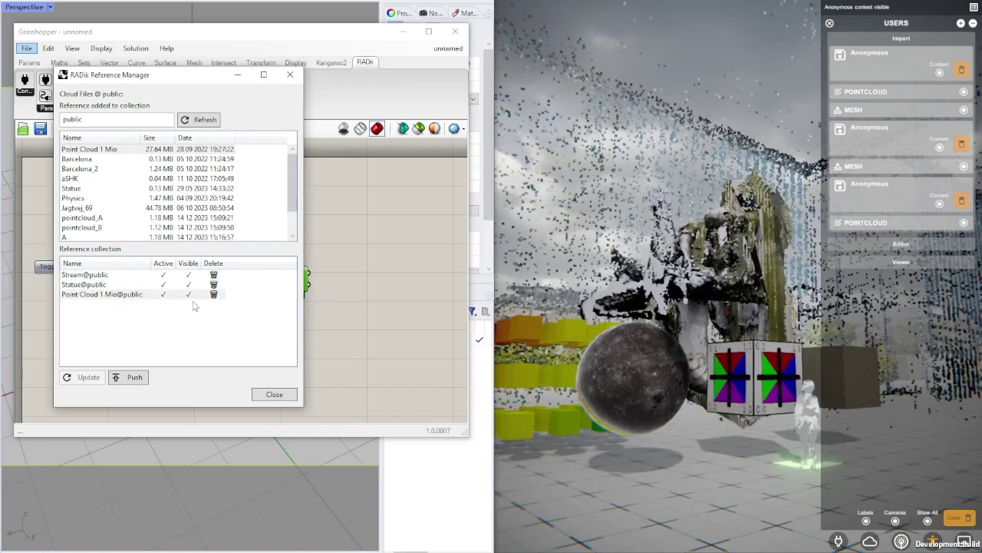
Step: Switch off the visibility of all three references once more and restore it in reverse order
left_click(188, 275)
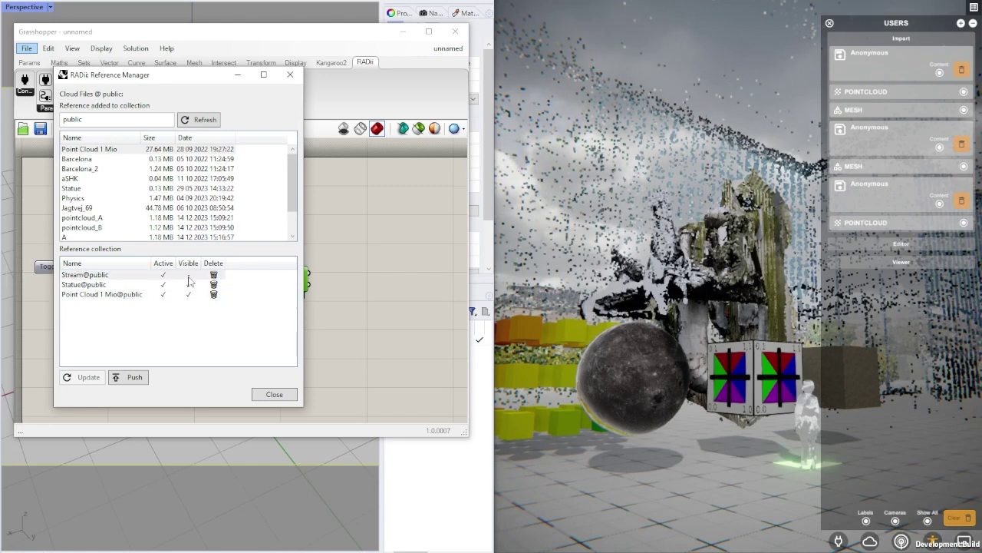
left_click(189, 284)
left_click(188, 295)
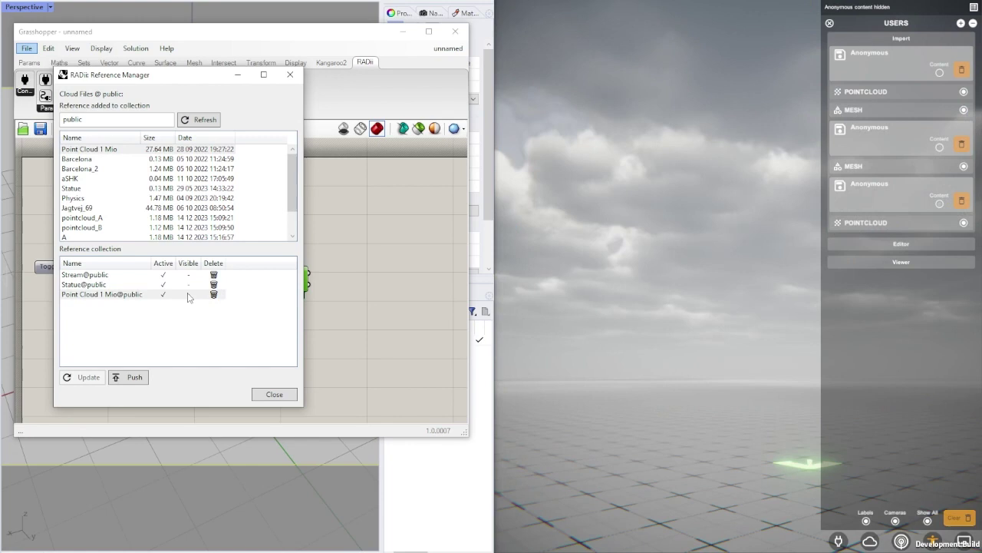
left_click(189, 295)
left_click(189, 284)
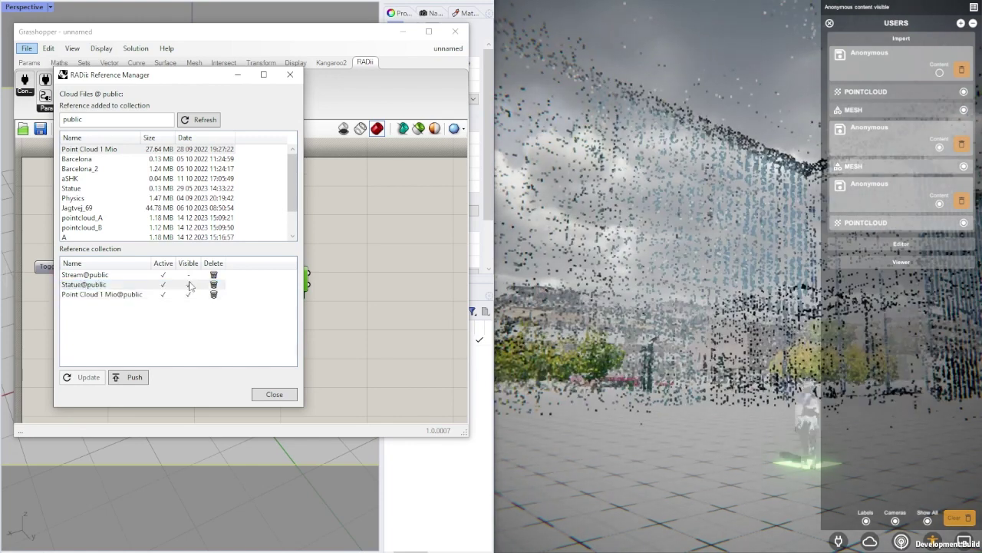
left_click(188, 274)
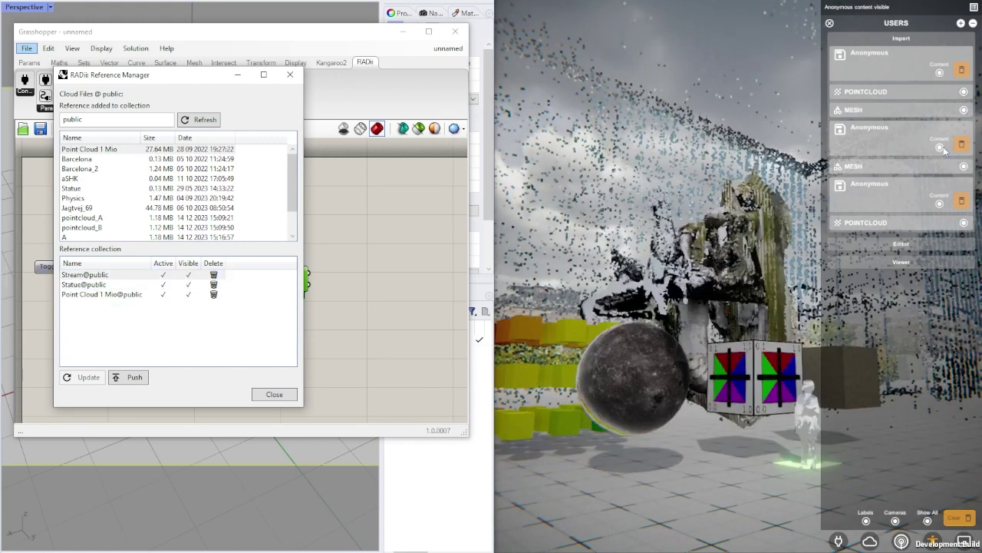
Step: Toggle the visibility of only the Stream and Statue references off and on again
left_click(189, 275)
left_click(188, 284)
left_click(189, 284)
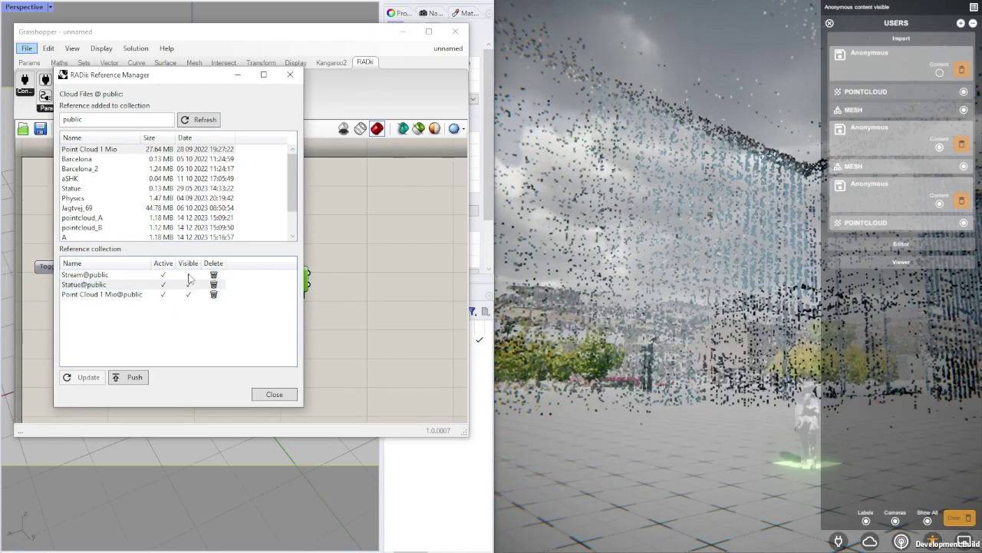
left_click(189, 275)
Step: Look around the loaded content in the viewer and examine the remote content list of public files, including Stream and Point Cloud 1 Mio
left_click(720, 338)
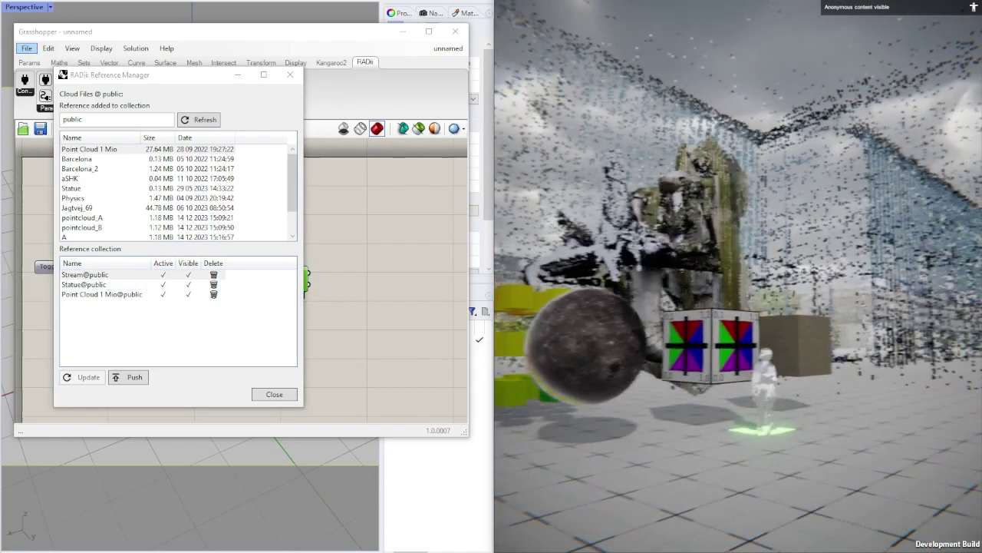
key("Tab")
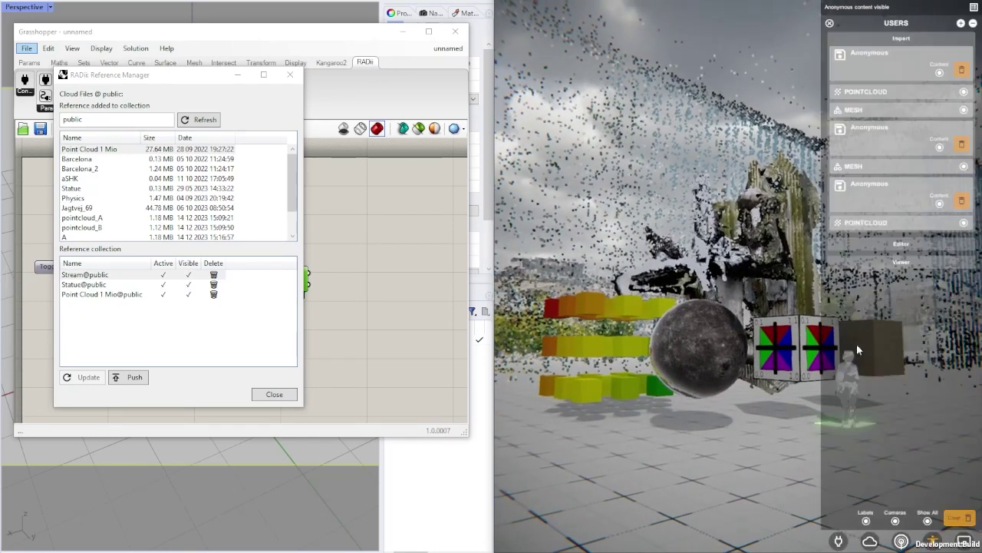
left_click(873, 540)
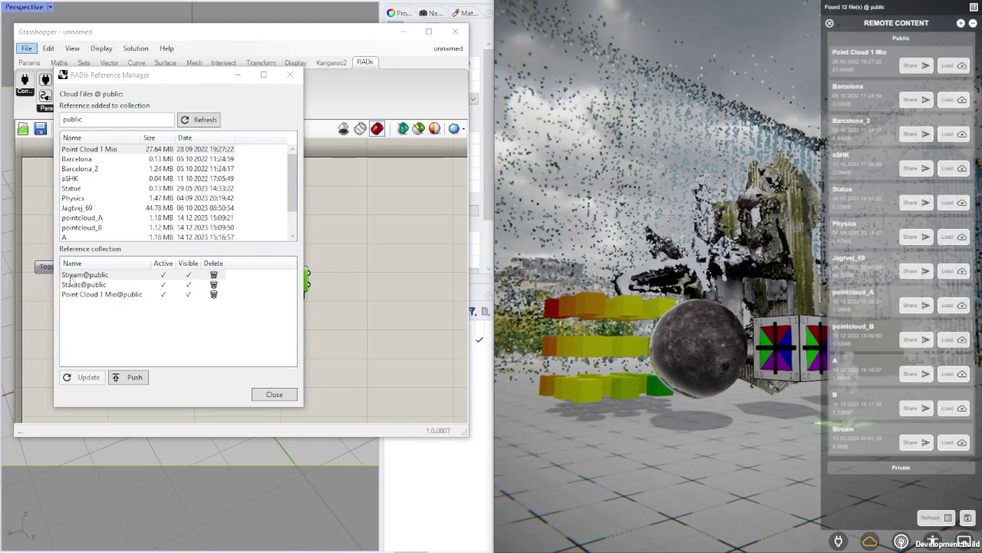
left_click(954, 442)
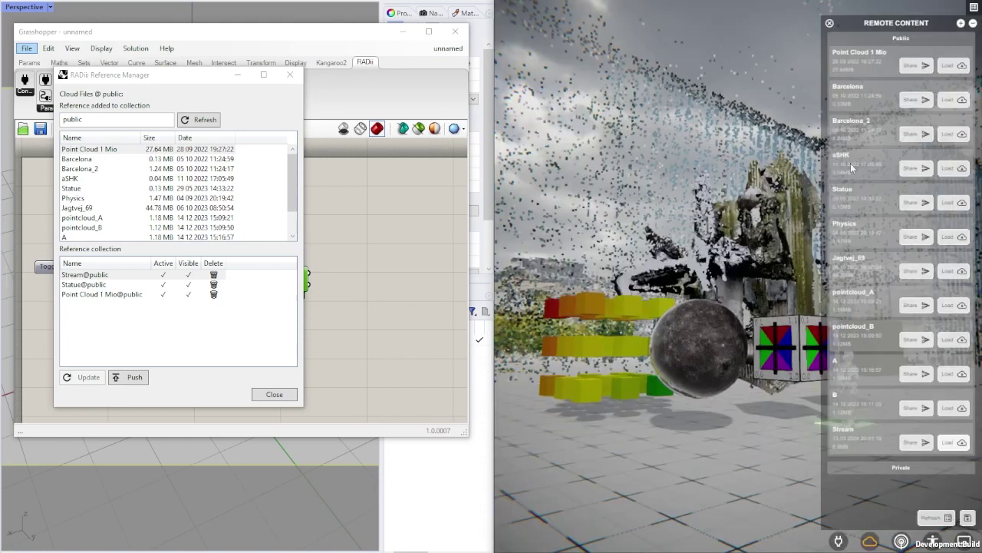
left_click(954, 65)
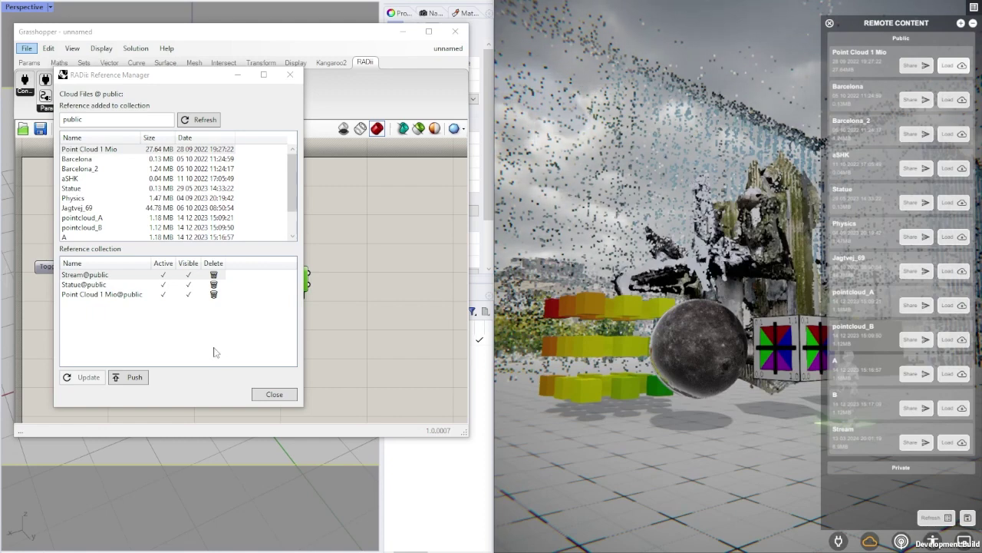
Step: Move the Reference Manager off the canvas and add a Panel component below the PublishReference component
left_click_drag(186, 80, 0, 83)
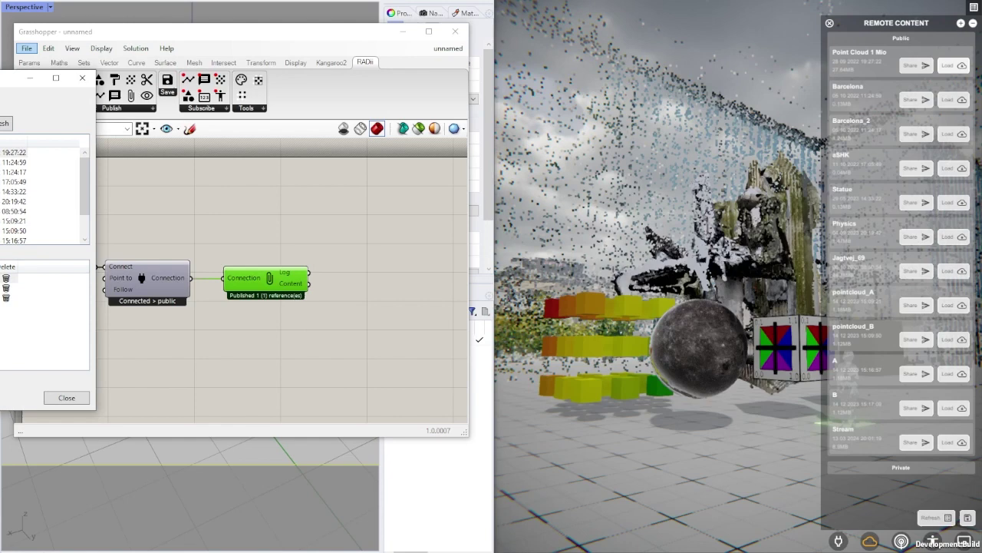
left_click(272, 199)
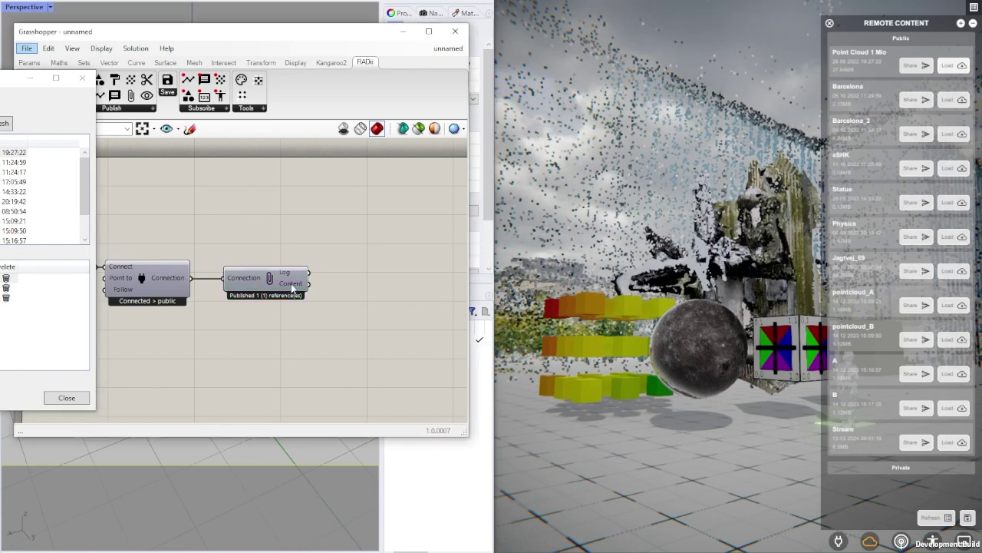
double_click(290, 349)
type("p")
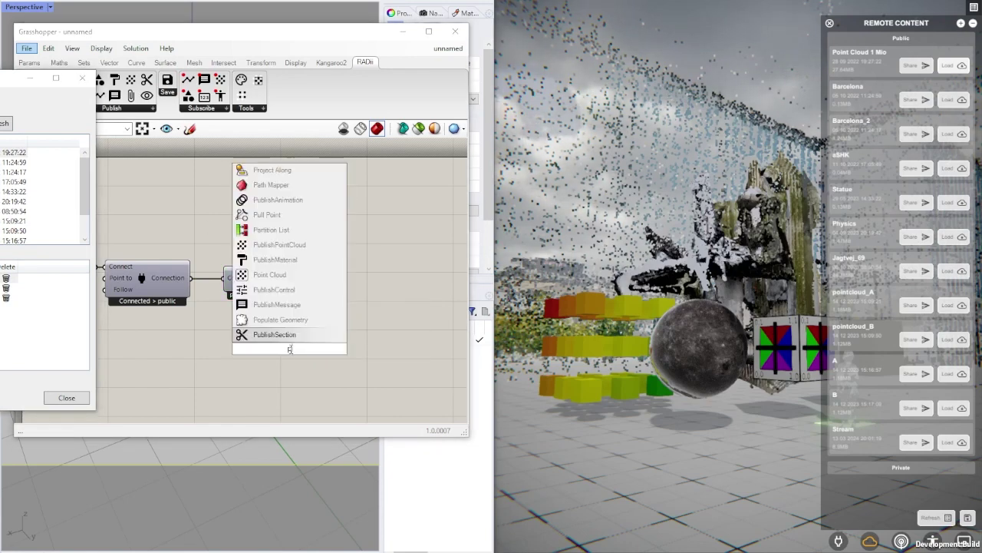
type("anel")
key("Return")
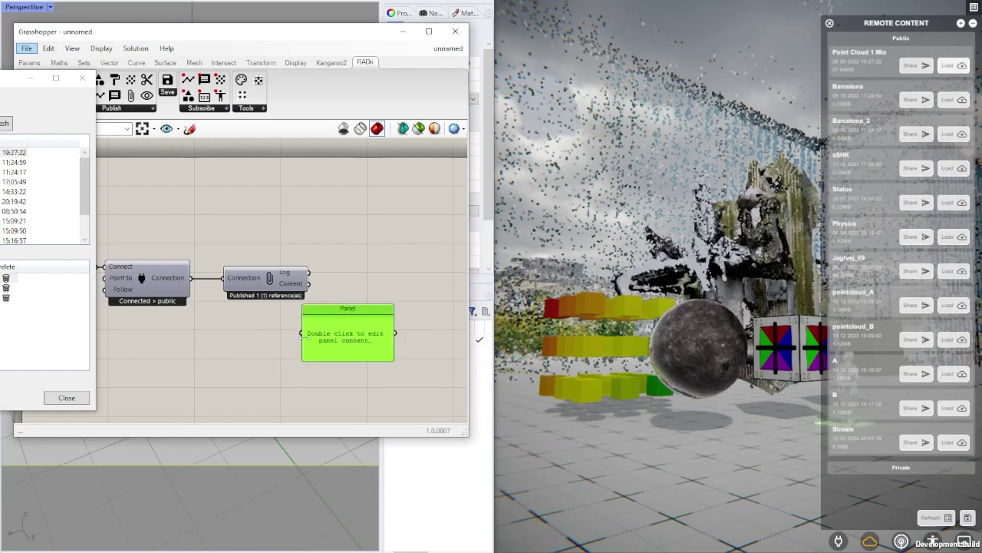
Step: Wire the PublishReference component's Content output into the Panel and deselect it to read the output
left_click_drag(308, 283, 304, 333)
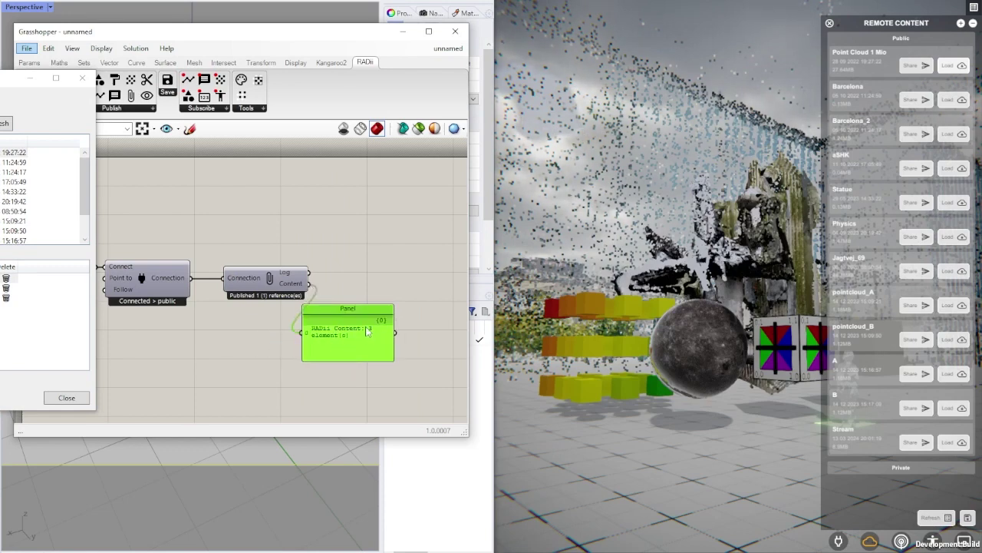
left_click(338, 235)
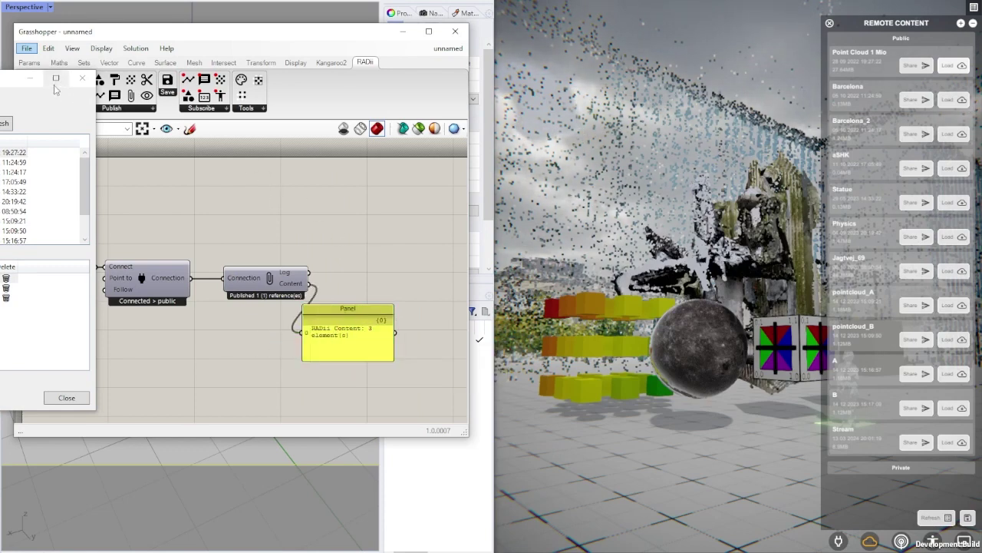
Step: Add the control component with Time Of Year and Time Of Day sliders, and feed its Content input from PublishReference's Content output
left_click_drag(63, 78, 0, 83)
left_click(81, 95)
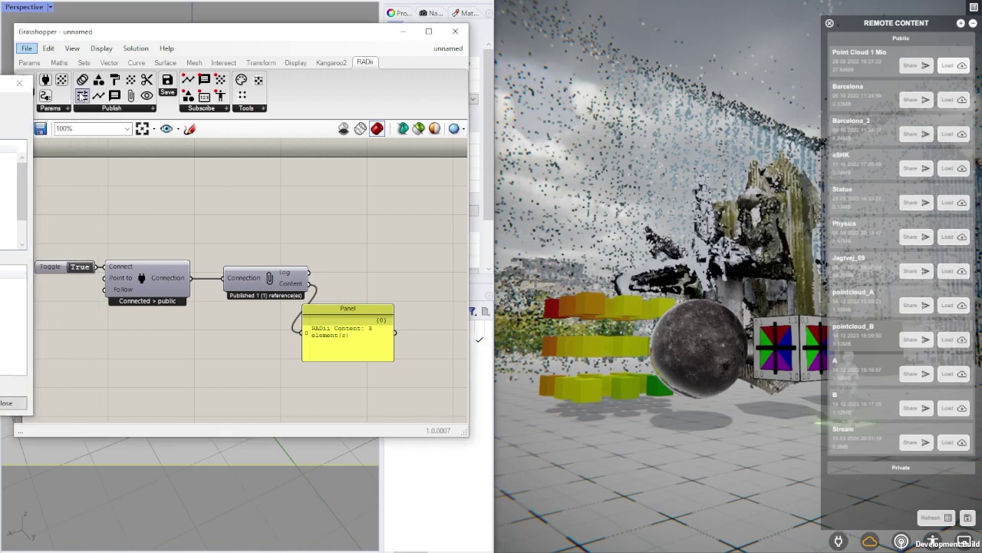
left_click_drag(381, 230, 308, 284)
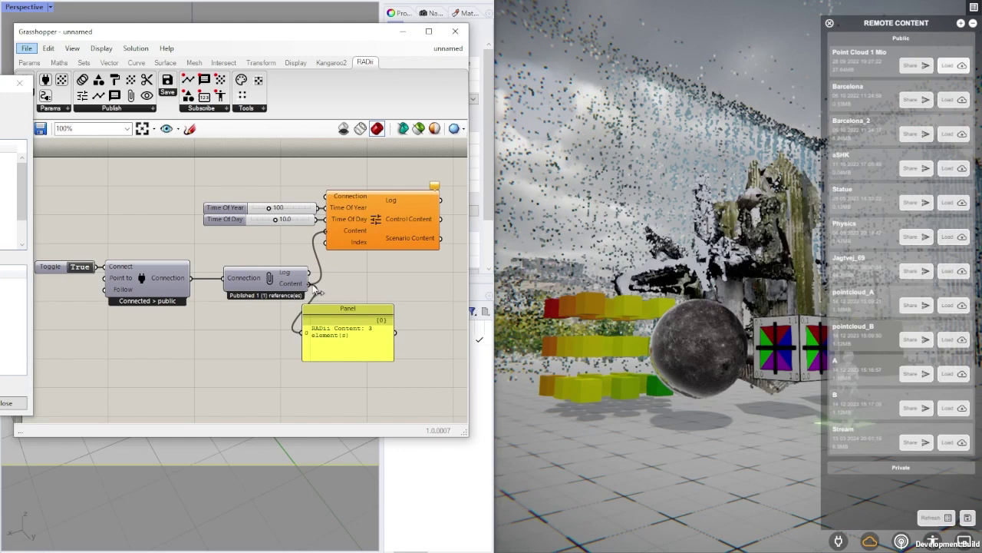
Step: Shift the Panel clear of the Reference Manager and switch the Stream reference's active state off and on again
left_click_drag(332, 323, 359, 330)
left_click_drag(4, 83, 162, 76)
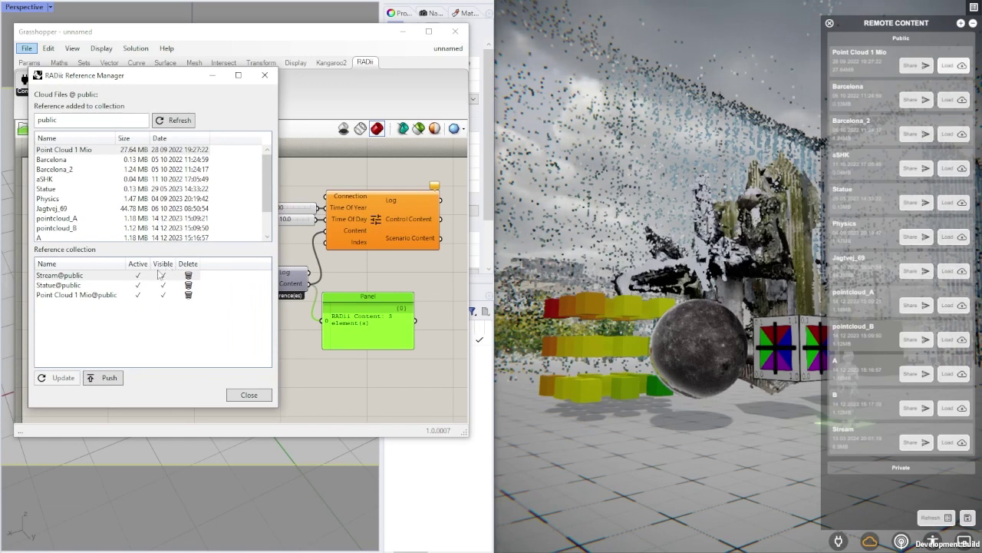
left_click(139, 275)
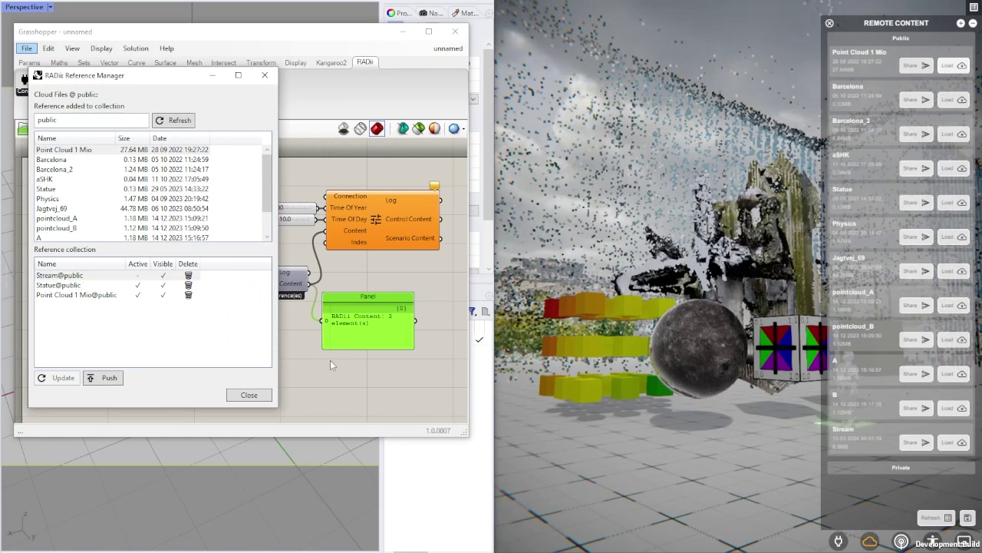
left_click(139, 275)
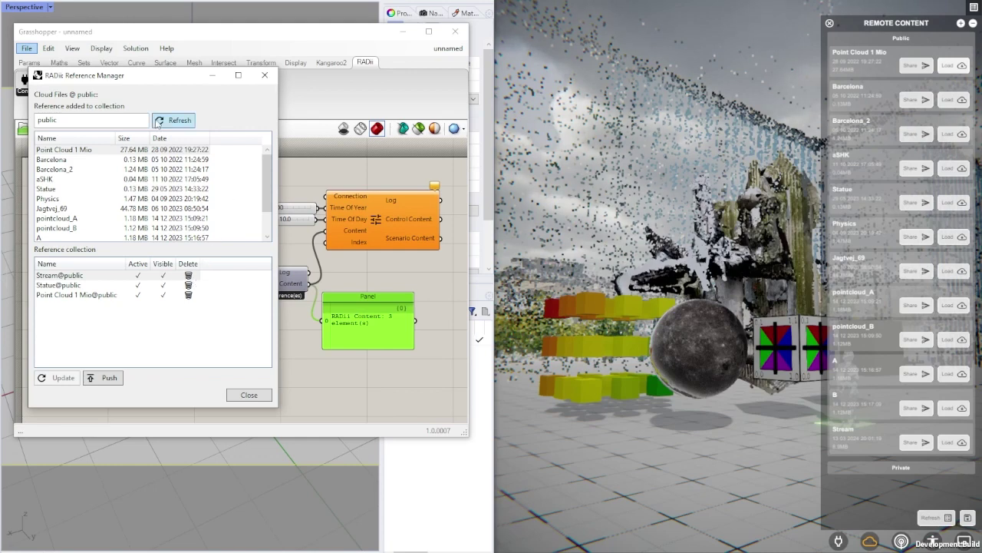
Step: Delete the control component together with its Time Of Year and Time Of Day sliders from the canvas
left_click_drag(157, 77, 0, 98)
left_click_drag(409, 169, 239, 243)
key("Delete")
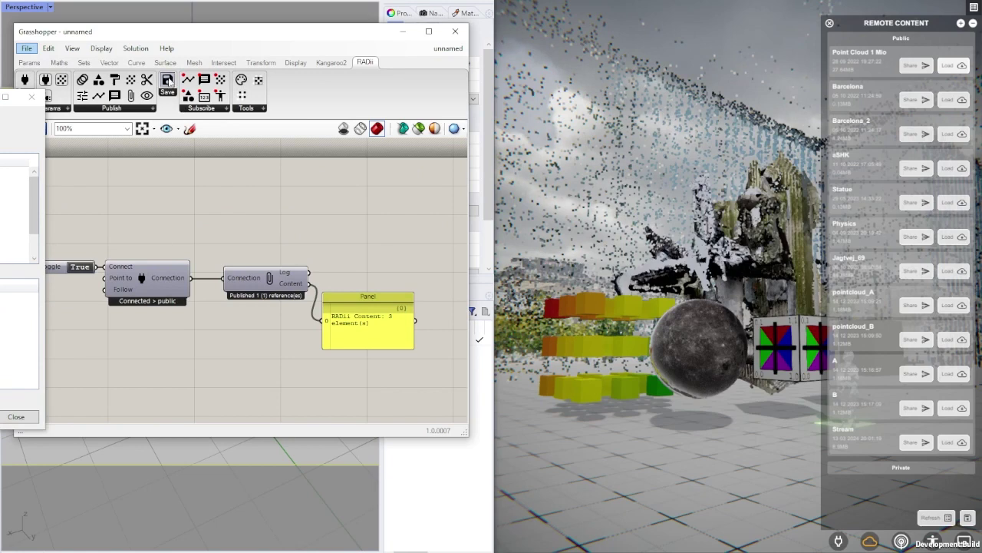
Step: Add a Save component, wiring its Connection input to the Connect component and its Content input to PublishReference's Content output
left_click_drag(167, 80, 188, 278)
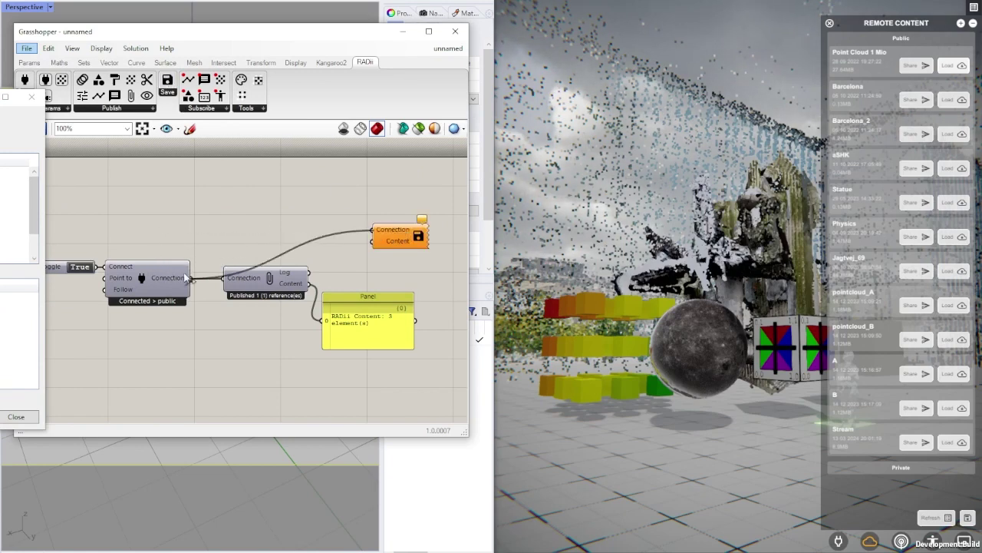
left_click_drag(373, 242, 315, 288)
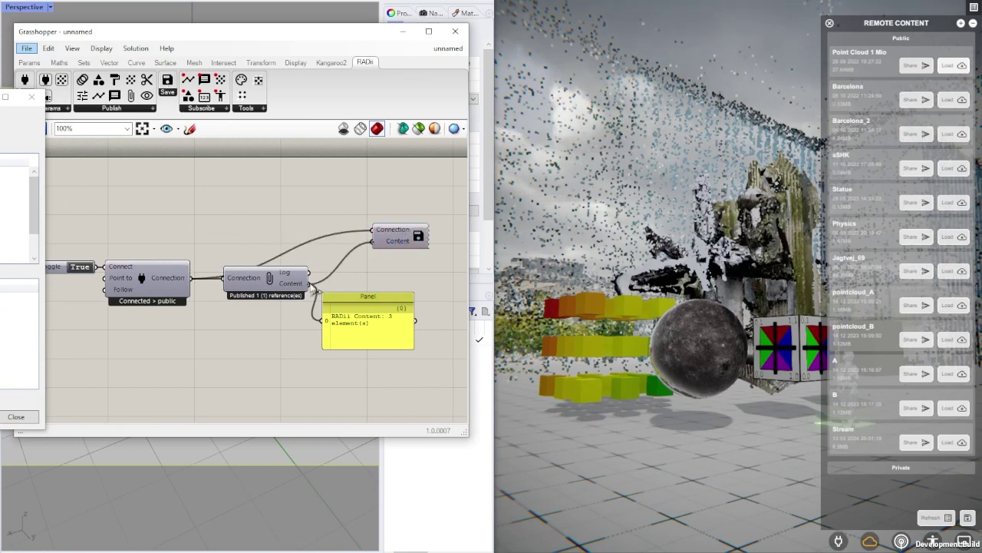
Step: Bring the Reference Manager back over the canvas so that its whole reference collection is in view
left_click_drag(4, 96, 149, 157)
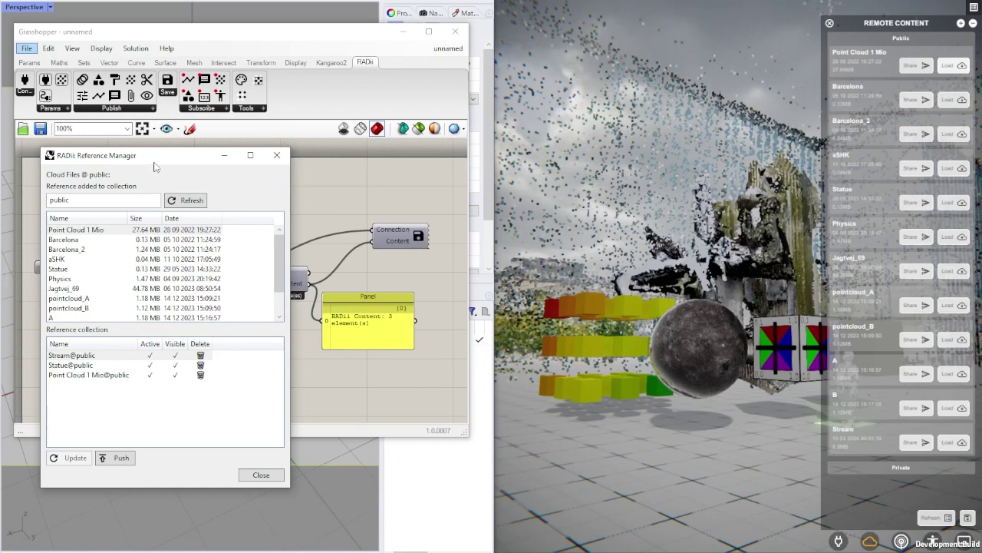
left_click_drag(156, 161, 148, 155)
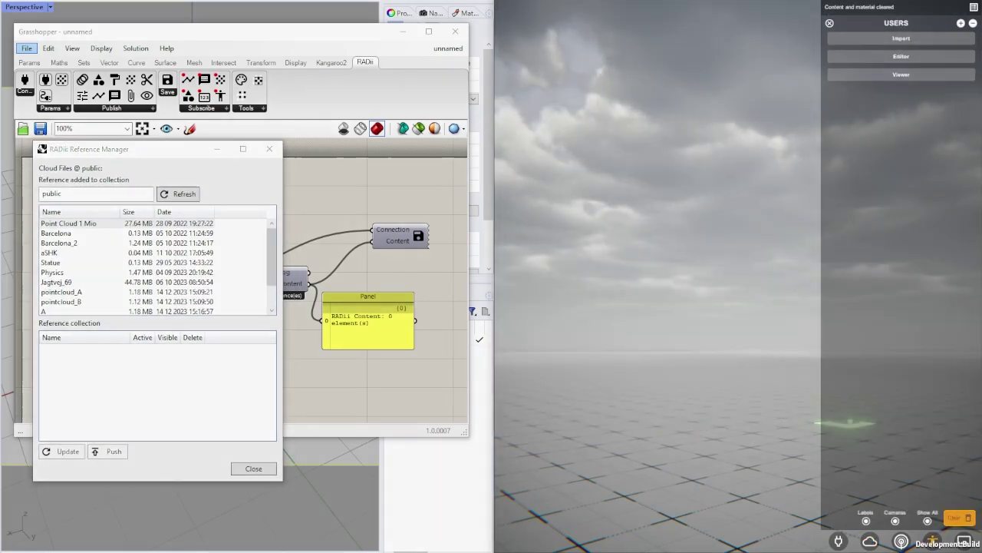